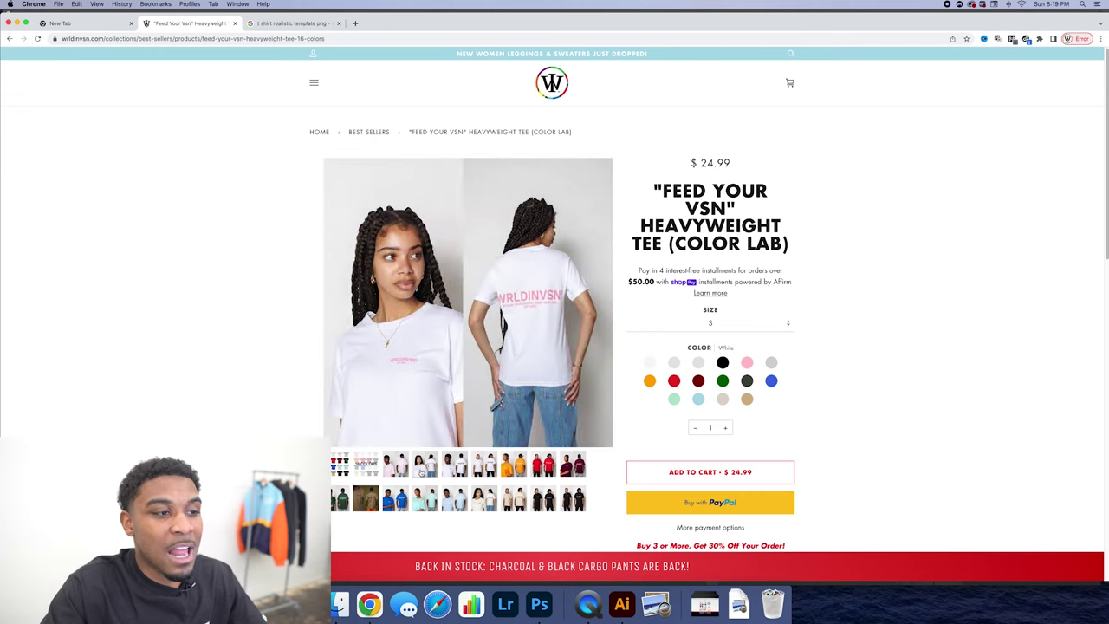
# - View the blue tee's model photo and the all-colours shirt lineup in the product gallery
pyautogui.click(402, 503)
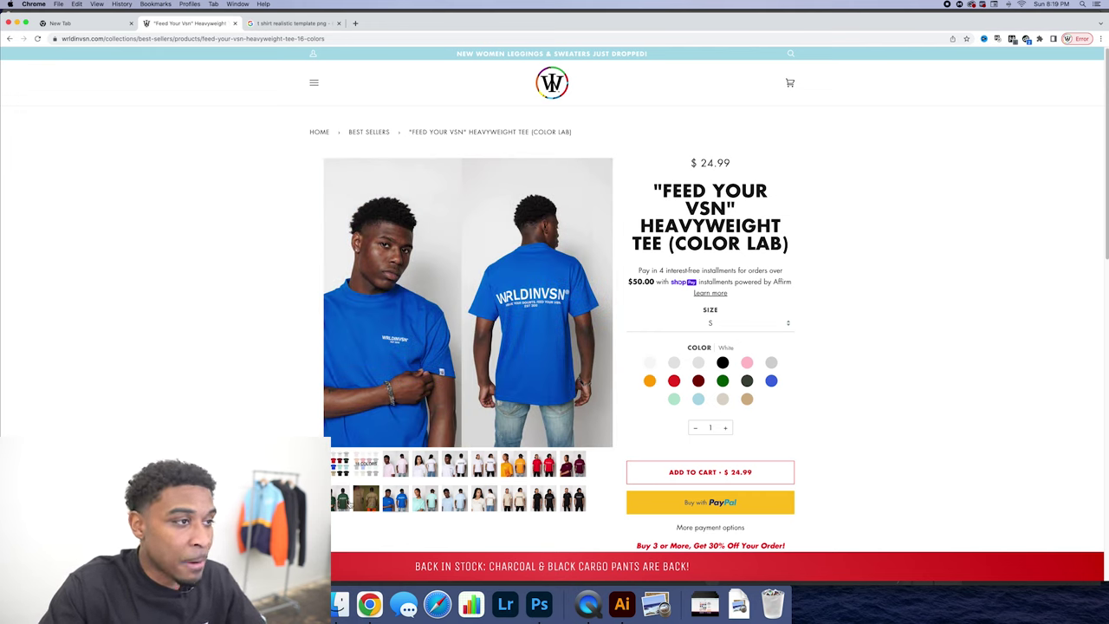
pyautogui.click(350, 505)
pyautogui.click(336, 467)
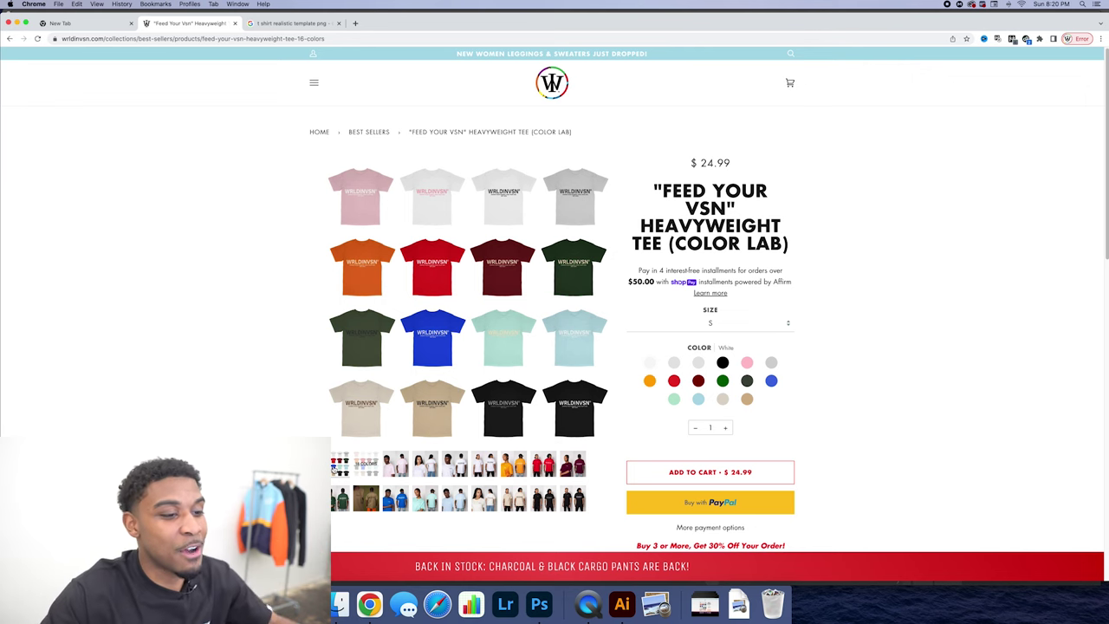
pyautogui.click(549, 602)
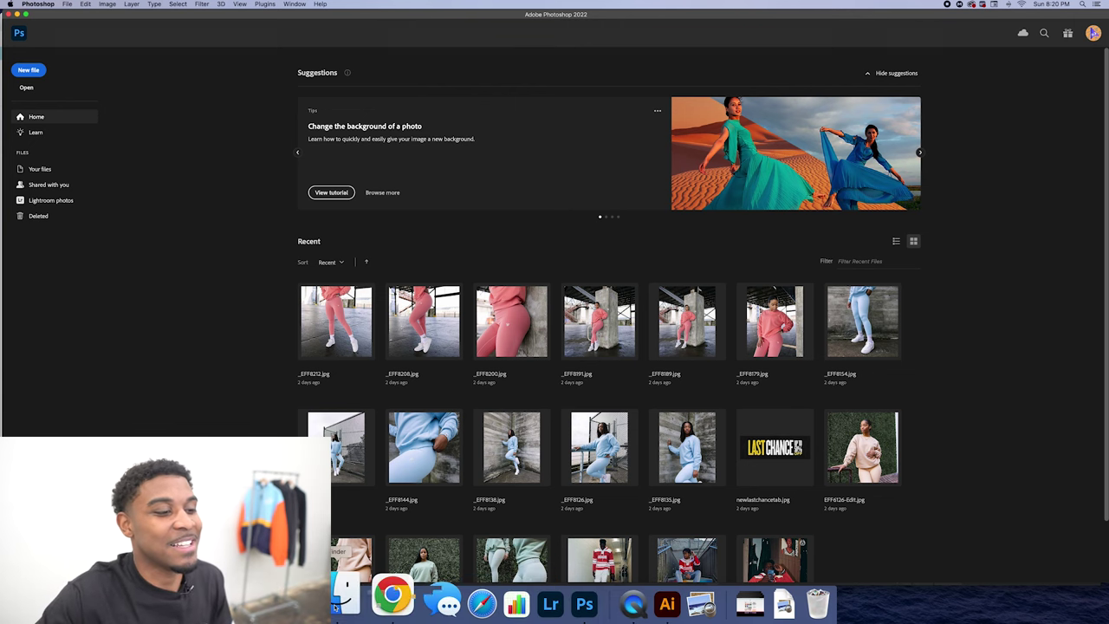
pyautogui.click(370, 599)
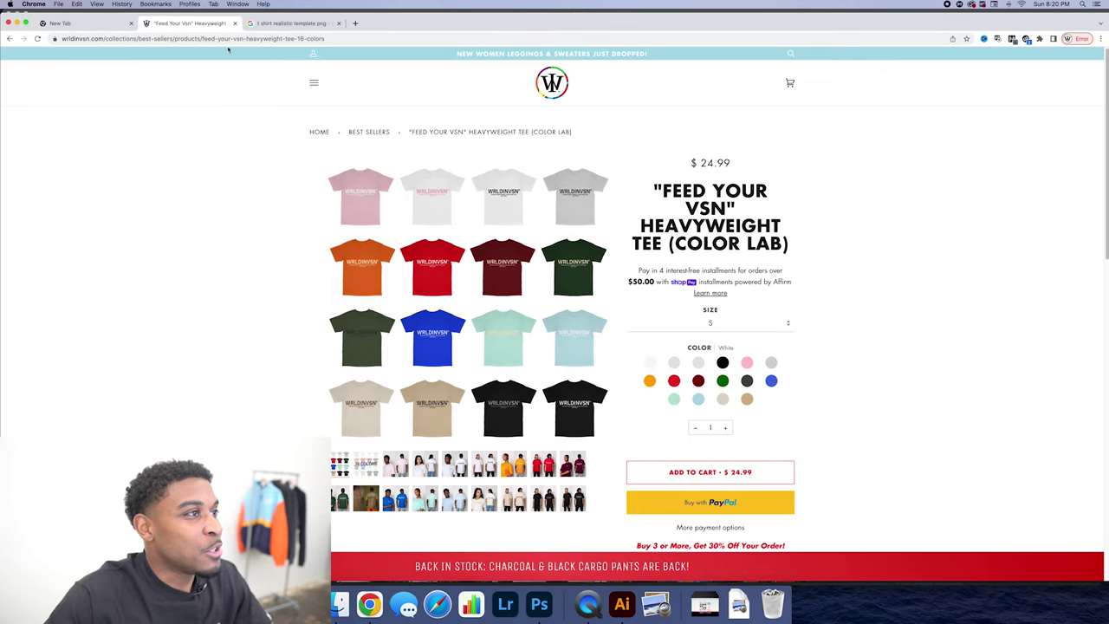
# - Search Google Images for "t shirt template png" in the empty browser tab and limit the results to large images
pyautogui.click(98, 26)
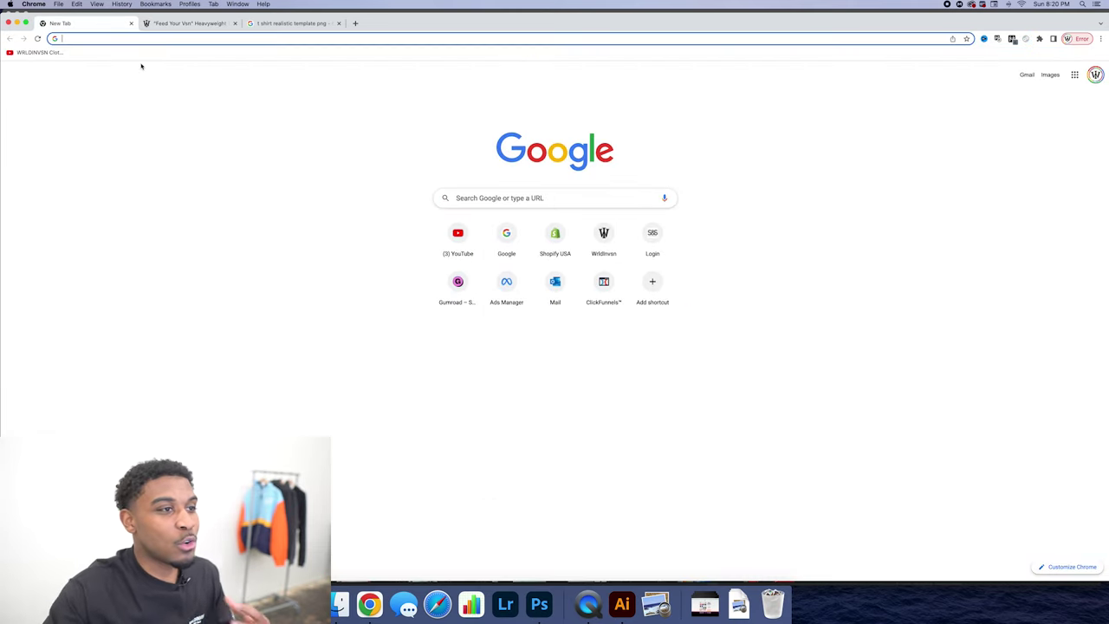
pyautogui.write('t shi')
pyautogui.press('Return')
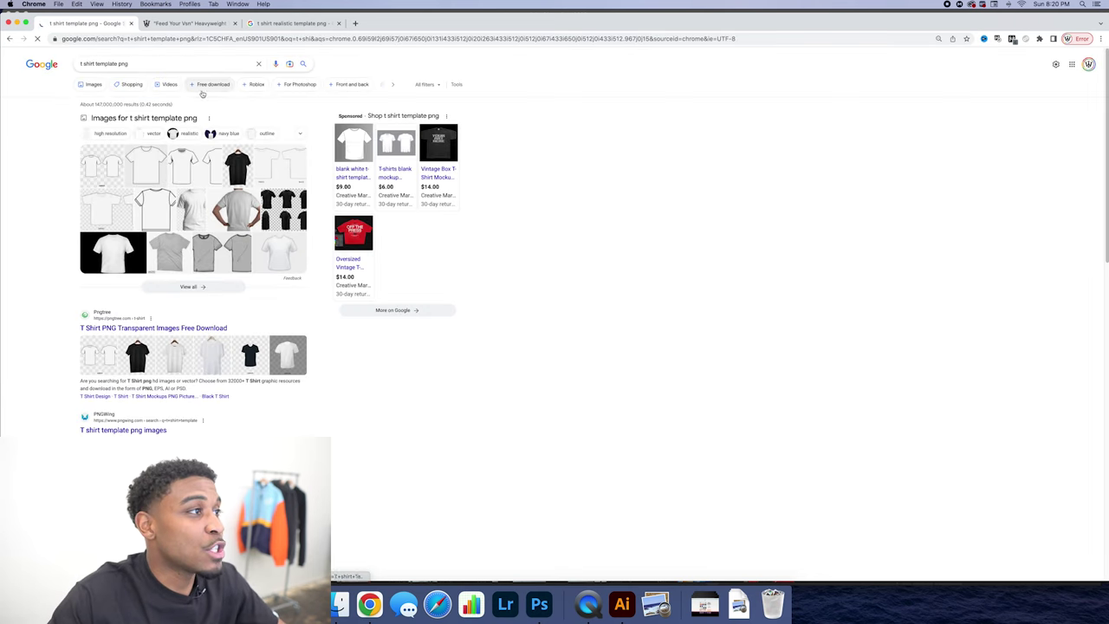
pyautogui.click(98, 89)
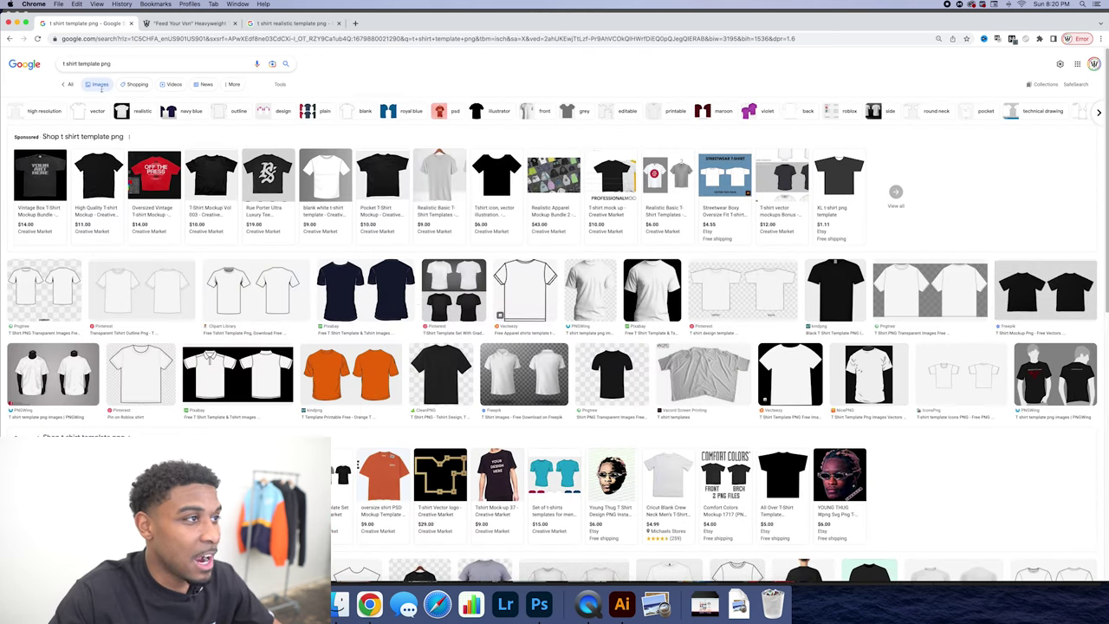
pyautogui.click(280, 85)
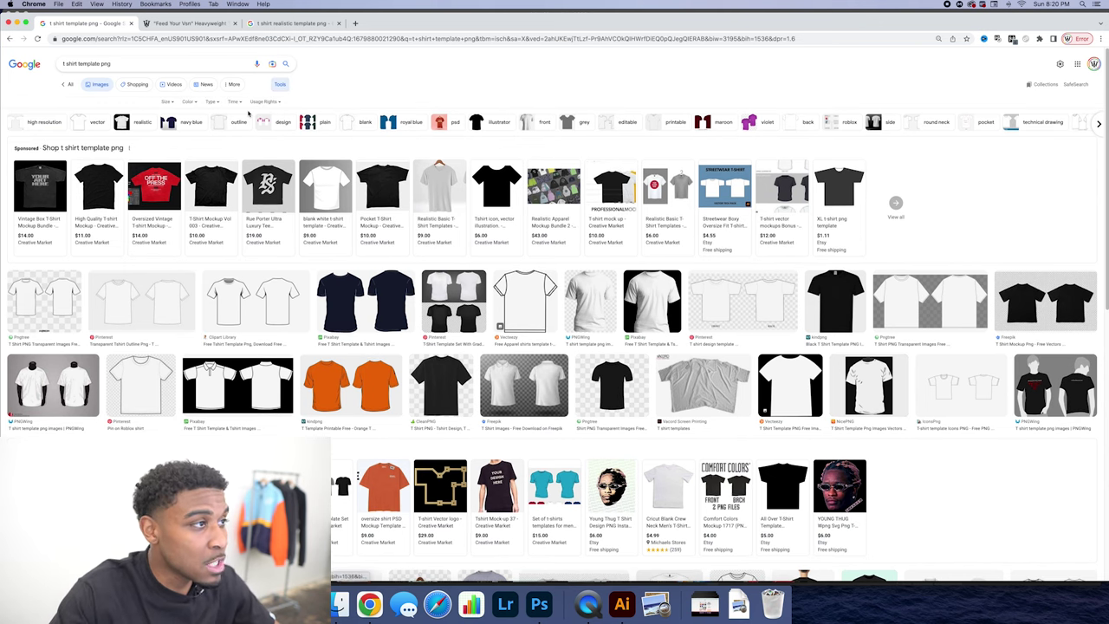
pyautogui.click(168, 102)
pyautogui.click(171, 125)
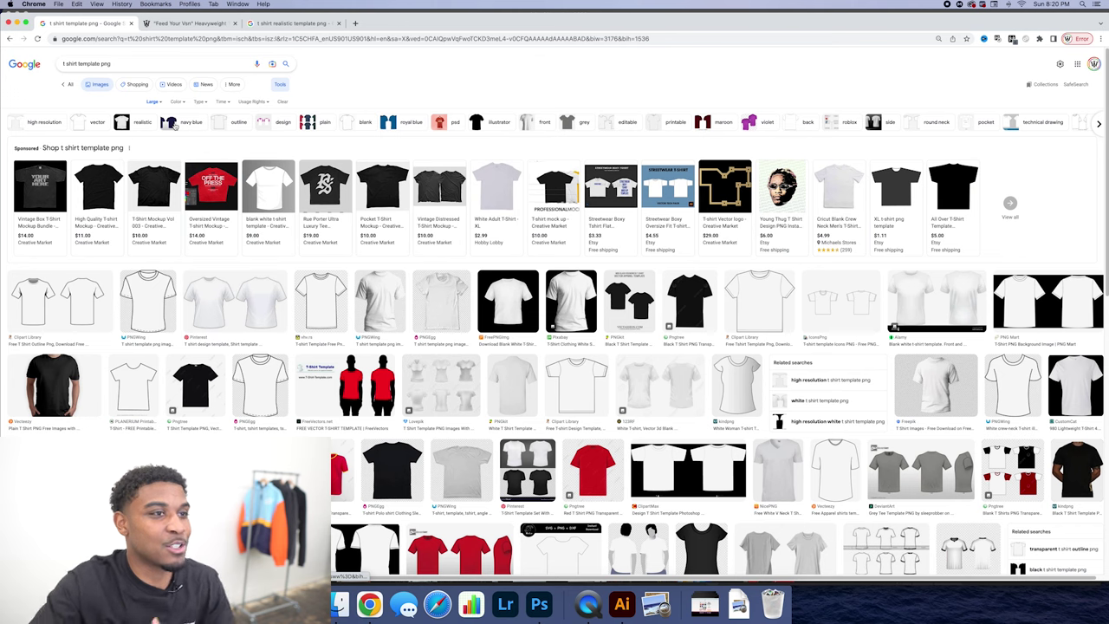
# - Browse the large template results and preview the Clipart Library front-and-back outline and the PNGWing white T-shirt
pyautogui.scroll(-3, 475, 297)
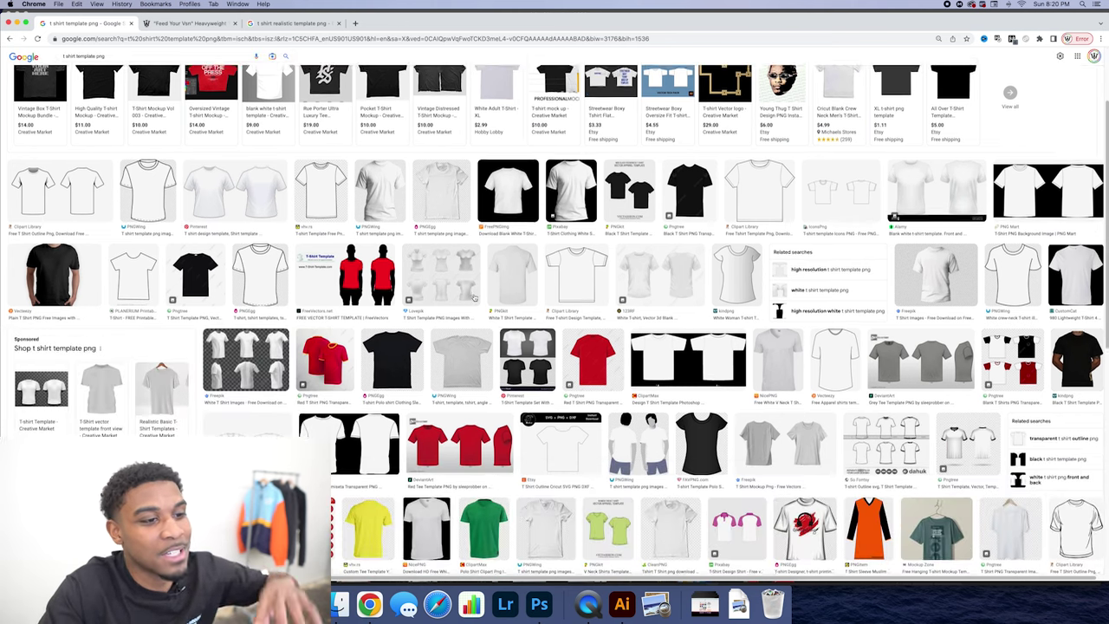
pyautogui.scroll(-6, 475, 298)
pyautogui.scroll(-15, 475, 297)
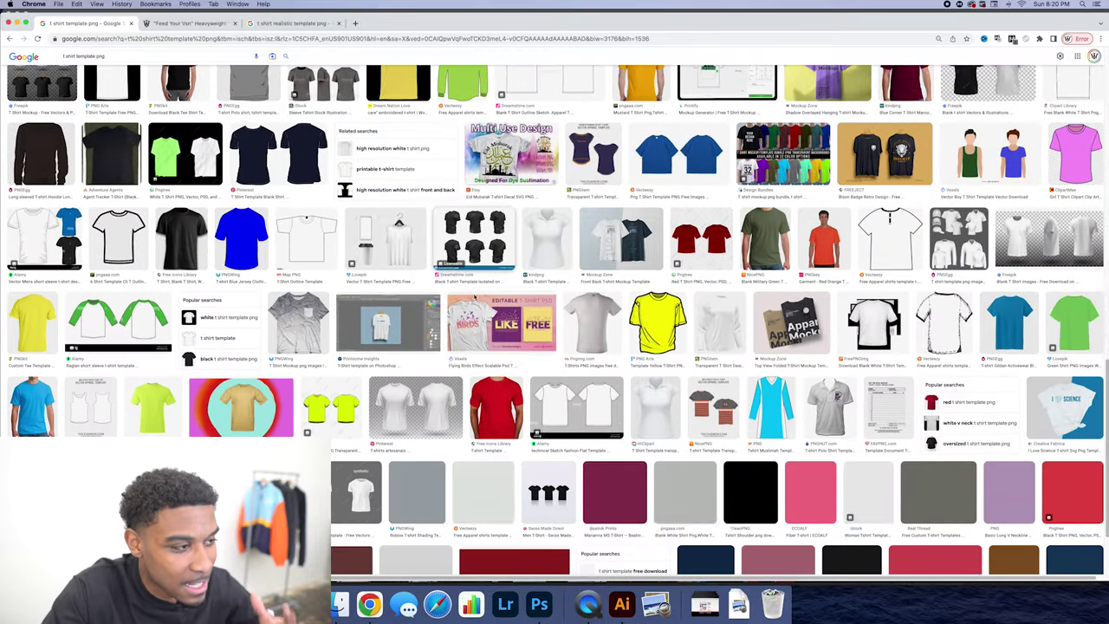
pyautogui.scroll(-2, 475, 297)
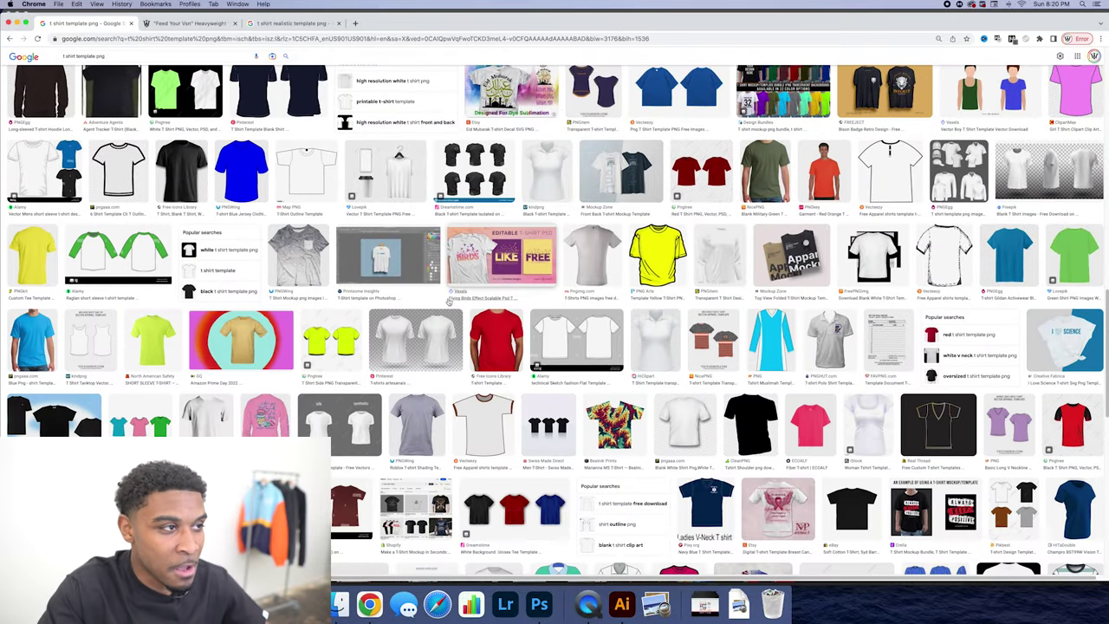
pyautogui.scroll(10, 474, 297)
pyautogui.scroll(5, 447, 301)
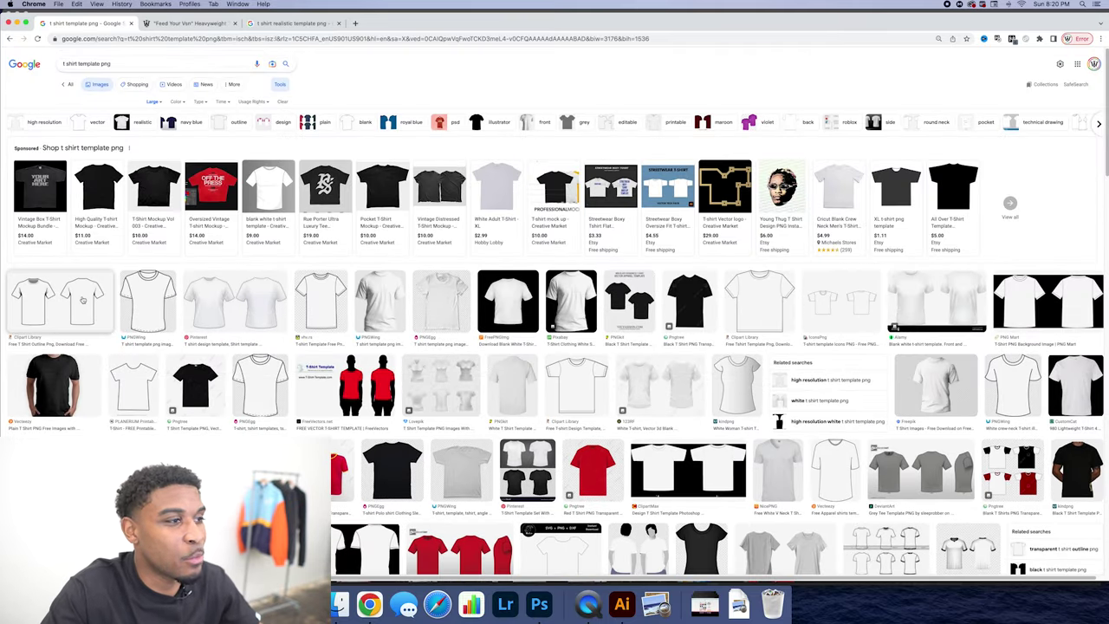
pyautogui.click(80, 301)
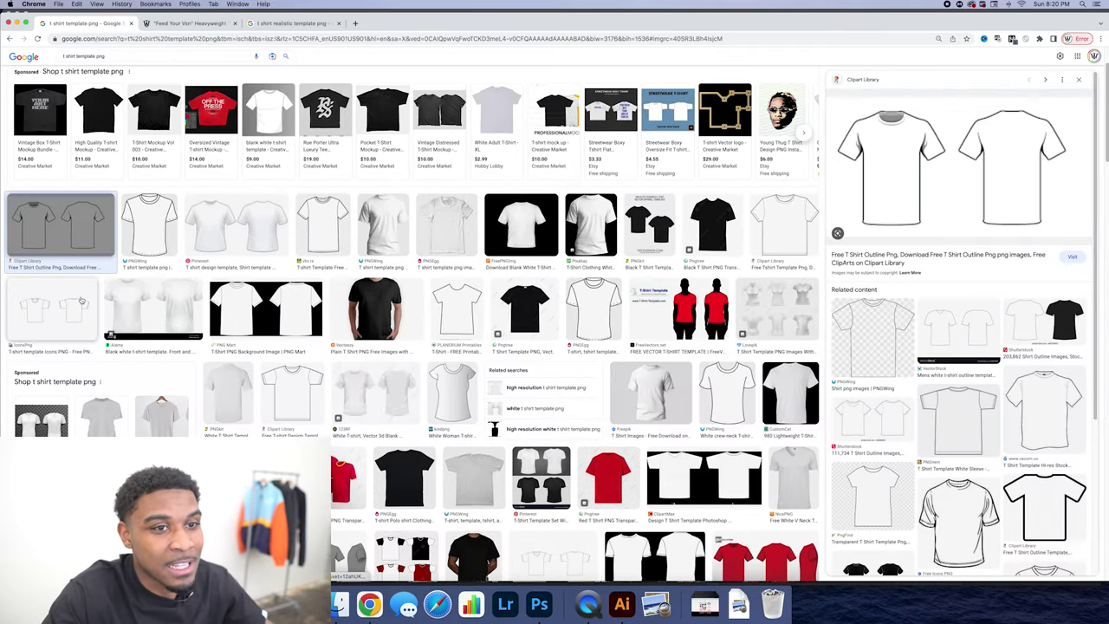
pyautogui.click(402, 239)
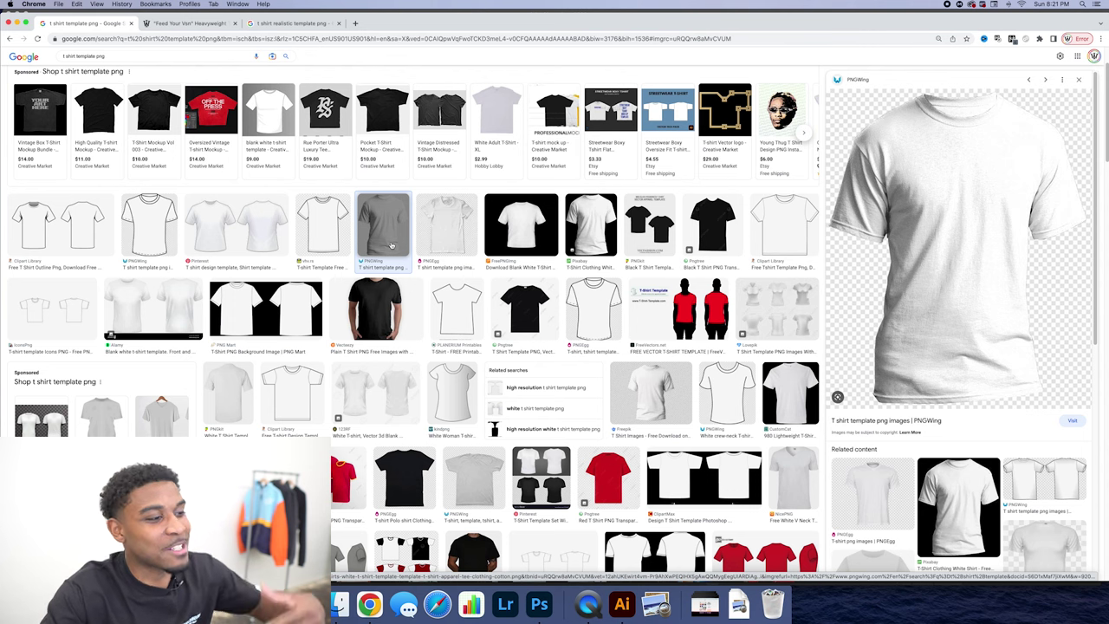
pyautogui.scroll(1, 328, 235)
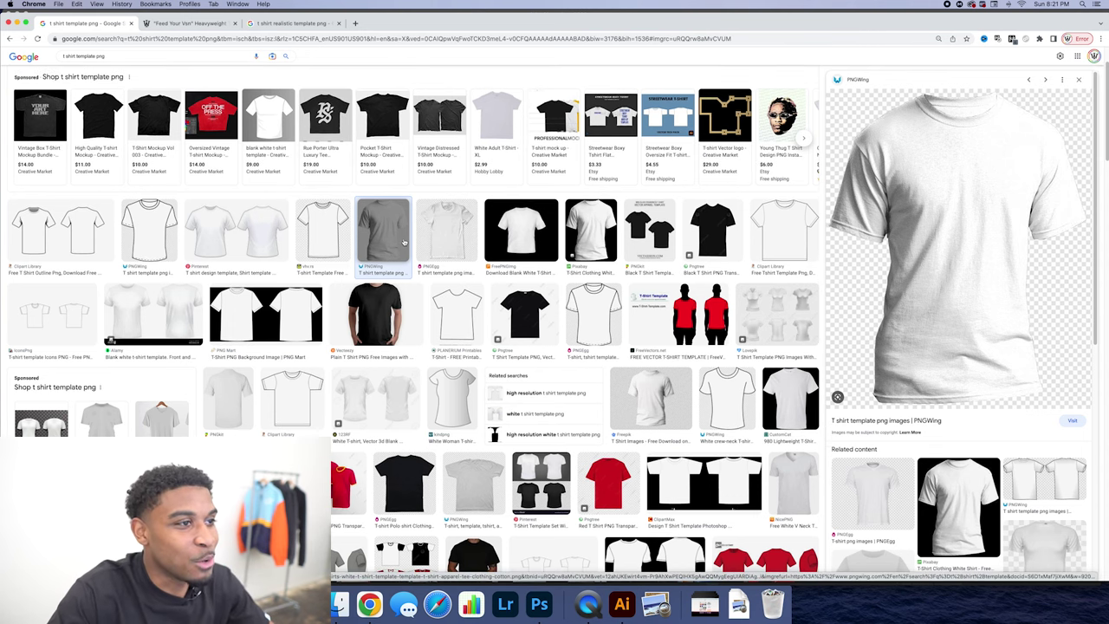
pyautogui.click(386, 234)
pyautogui.scroll(3, 184, 224)
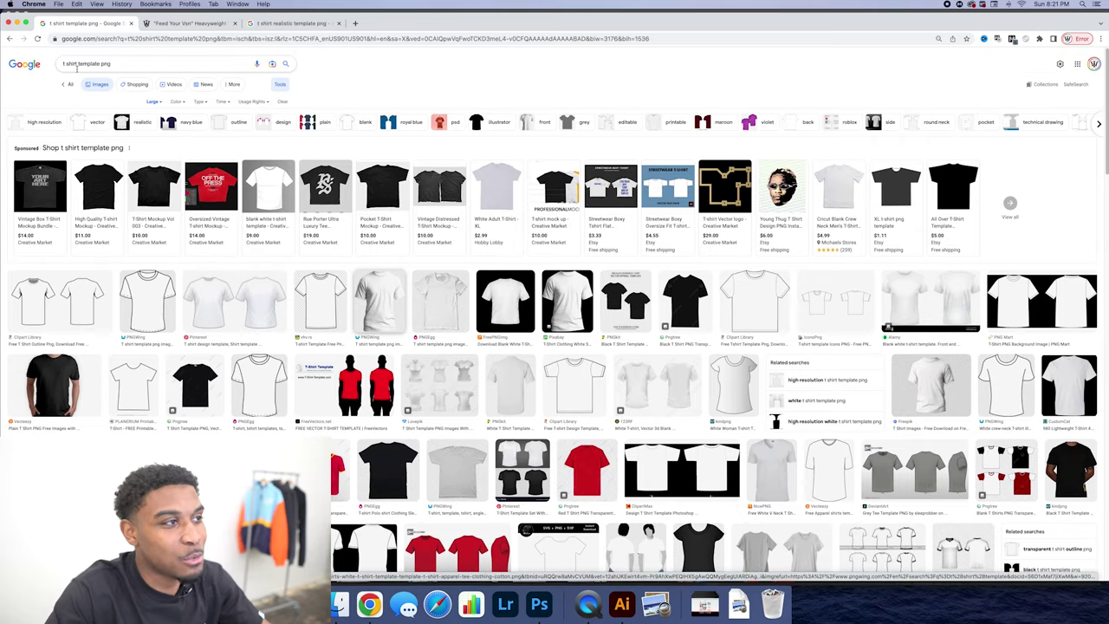
# - Refine the image search to "t shirt realistic template png" and limit the results to large images
pyautogui.click(78, 66)
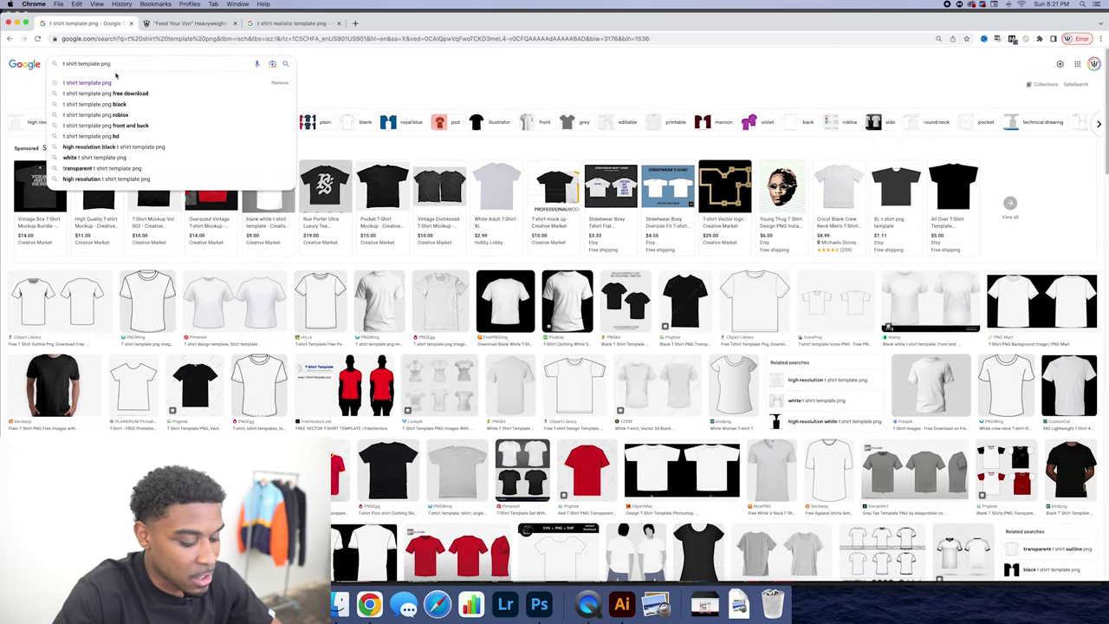
pyautogui.click(77, 64)
pyautogui.write('realistic')
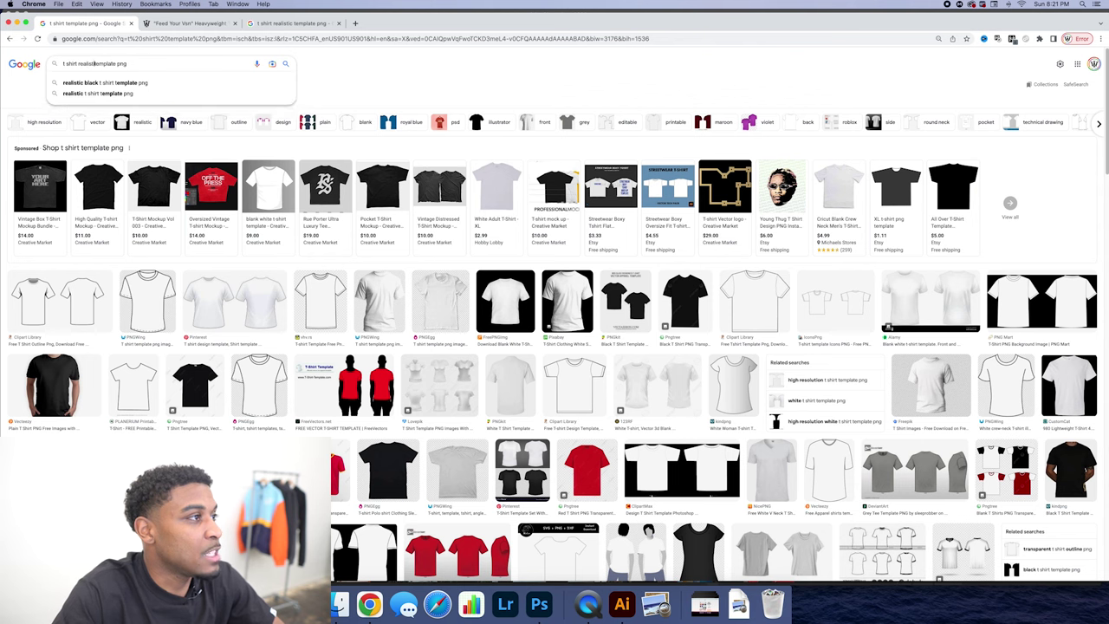
pyautogui.press('Return')
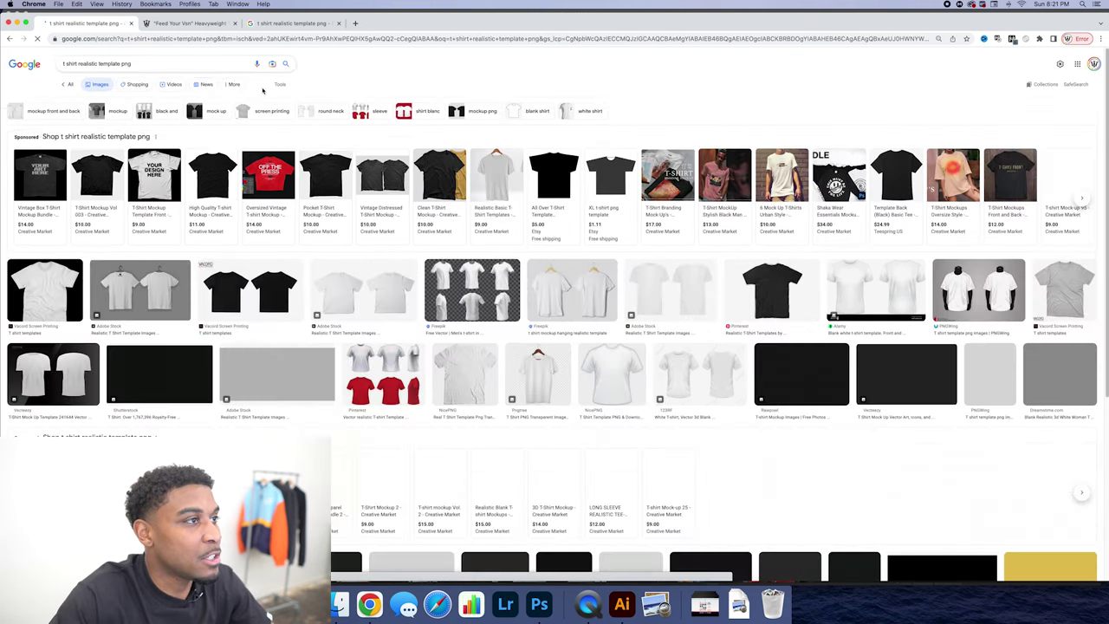
pyautogui.click(278, 84)
pyautogui.click(167, 101)
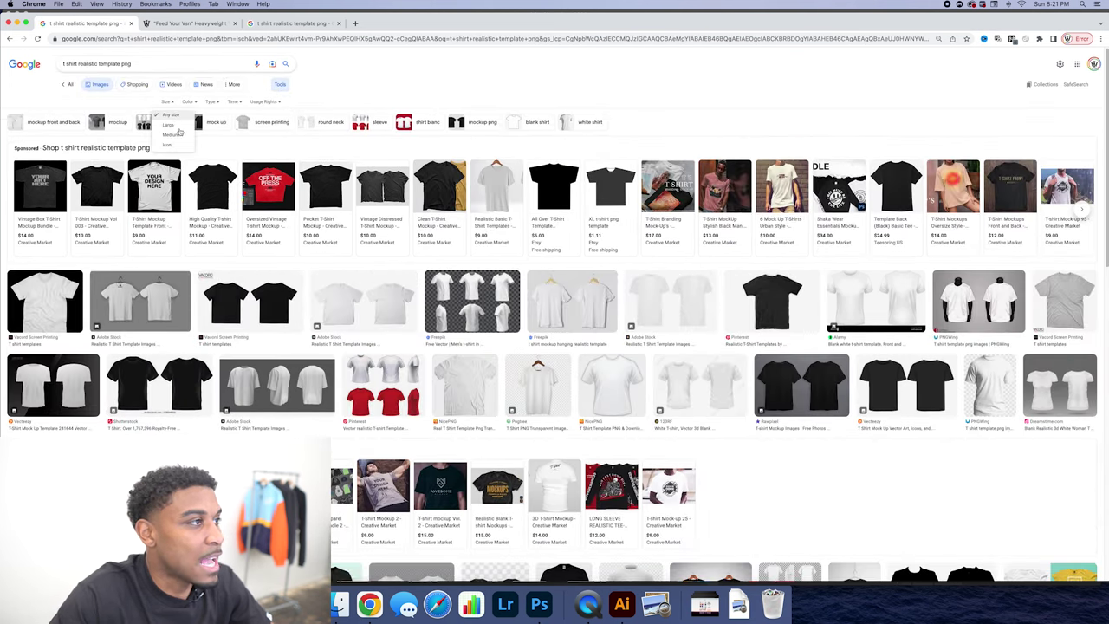
pyautogui.click(173, 124)
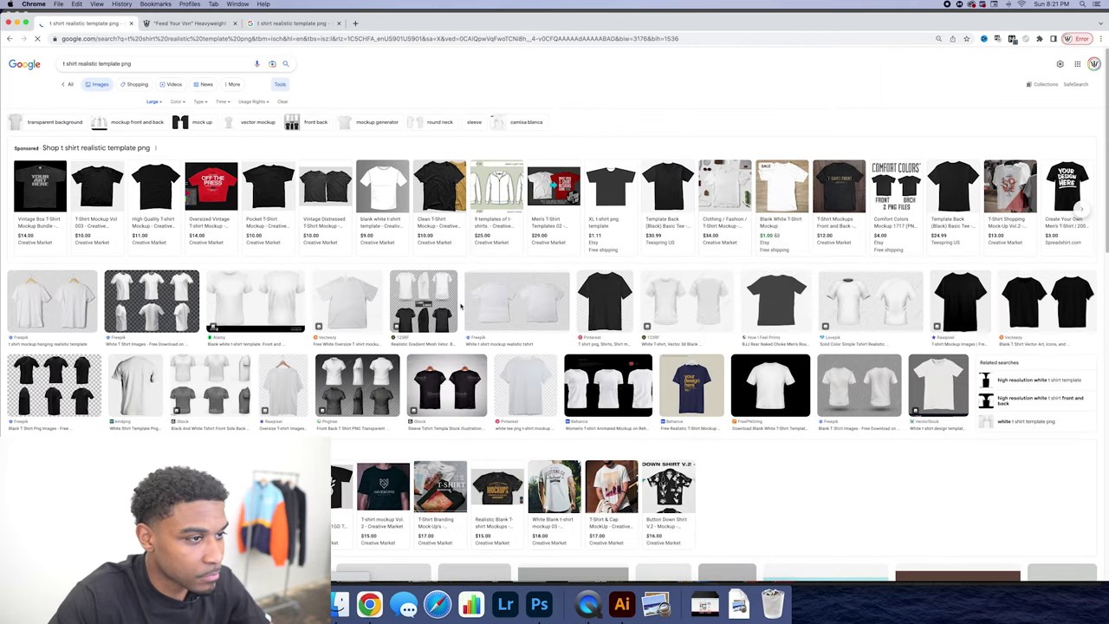
# - Browse the realistic template results and preview the Vecteezy free white oversize T-shirt mockup
pyautogui.scroll(-2, 509, 267)
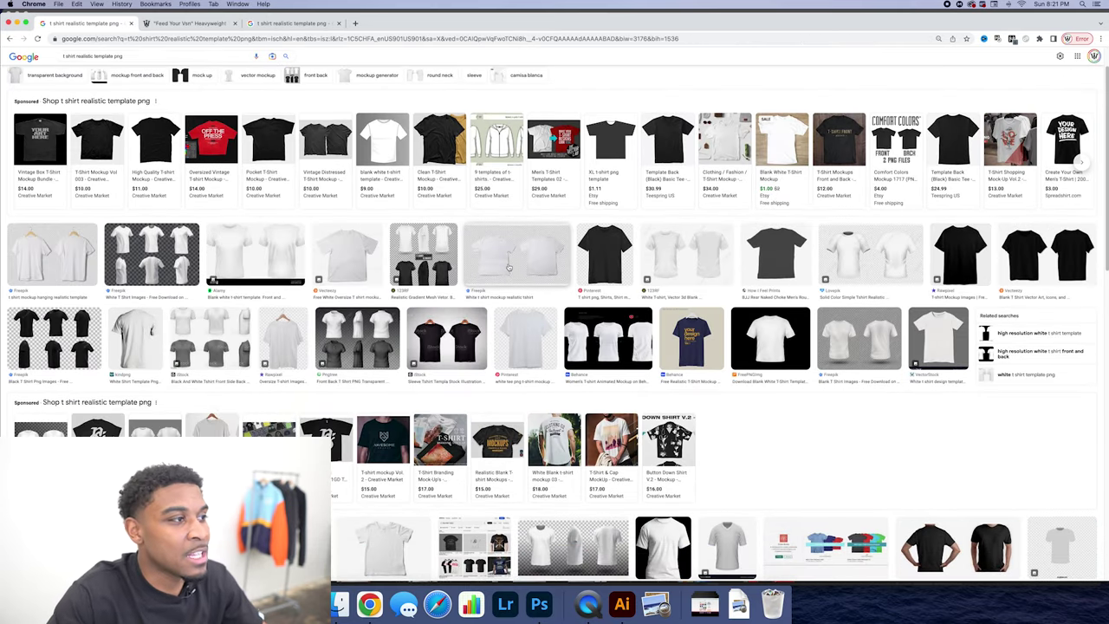
pyautogui.scroll(-2, 509, 267)
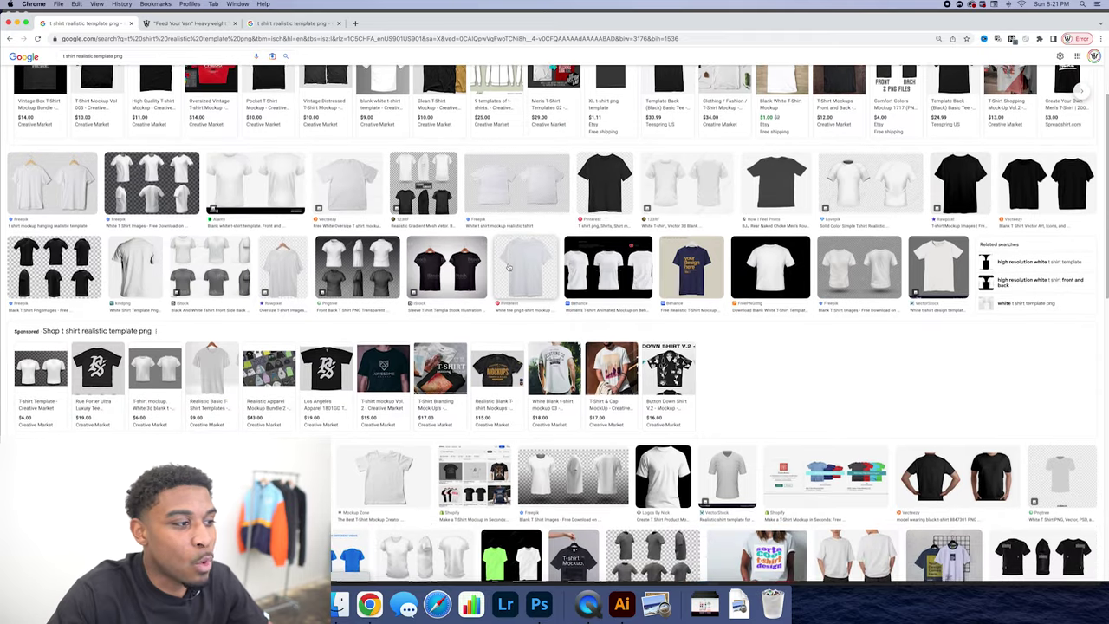
pyautogui.scroll(-1, 509, 267)
pyautogui.click(342, 170)
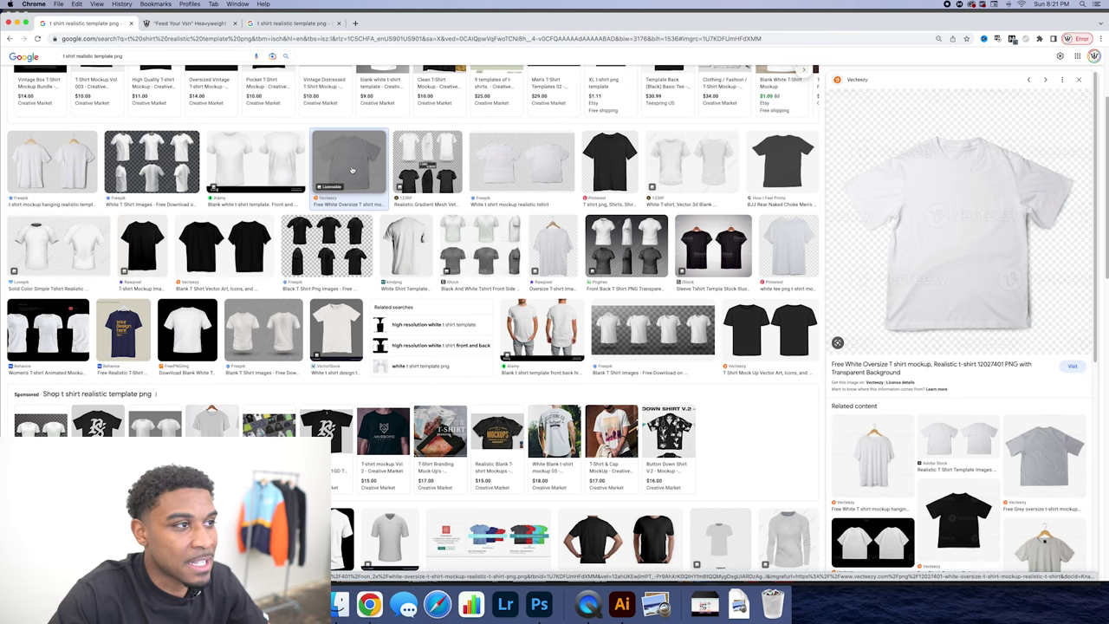
pyautogui.click(352, 170)
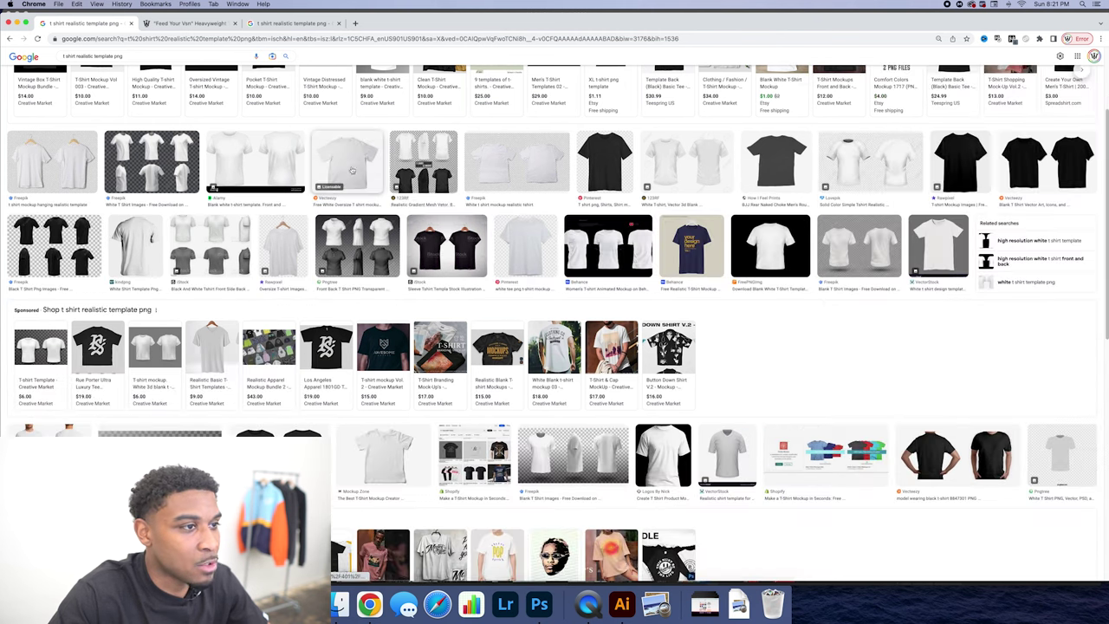
pyautogui.scroll(-2, 440, 231)
pyautogui.scroll(-4, 440, 230)
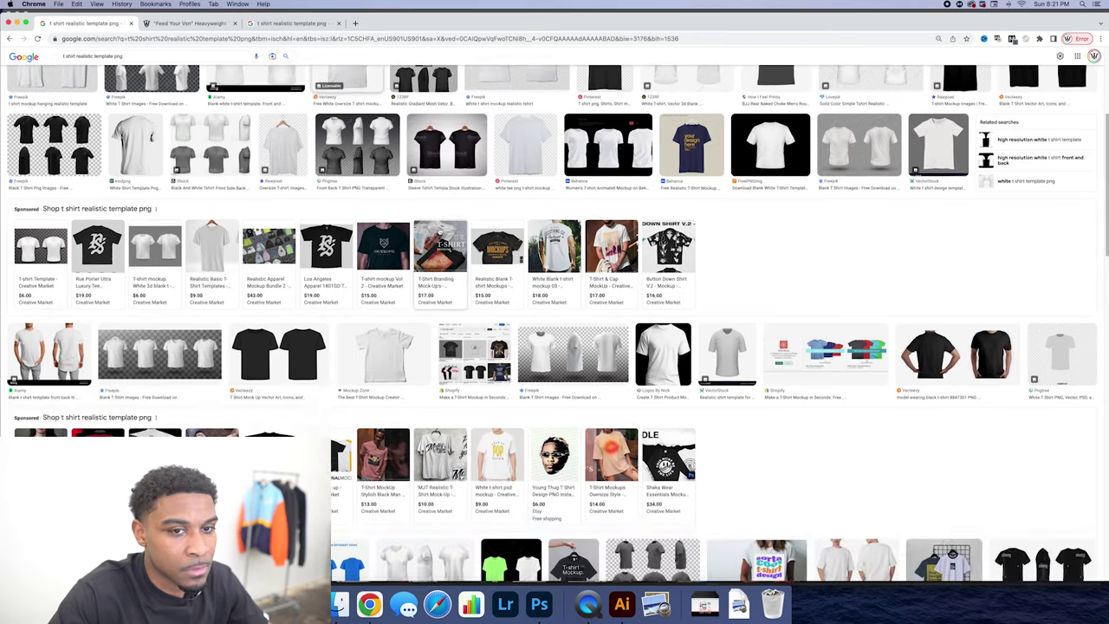
pyautogui.scroll(-2, 439, 231)
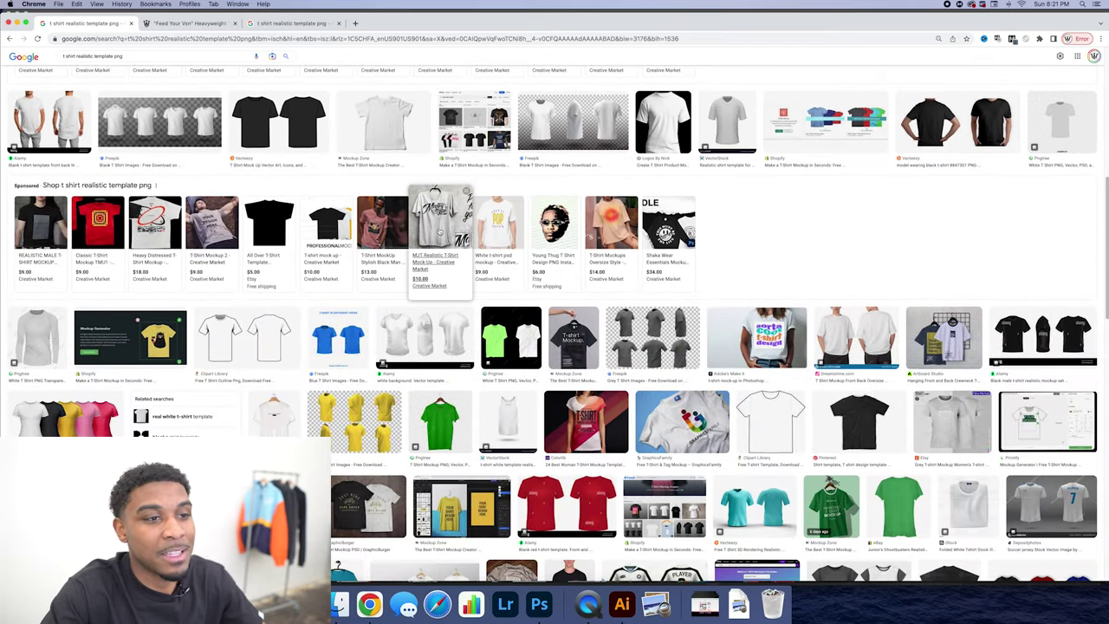
pyautogui.scroll(-1, 547, 370)
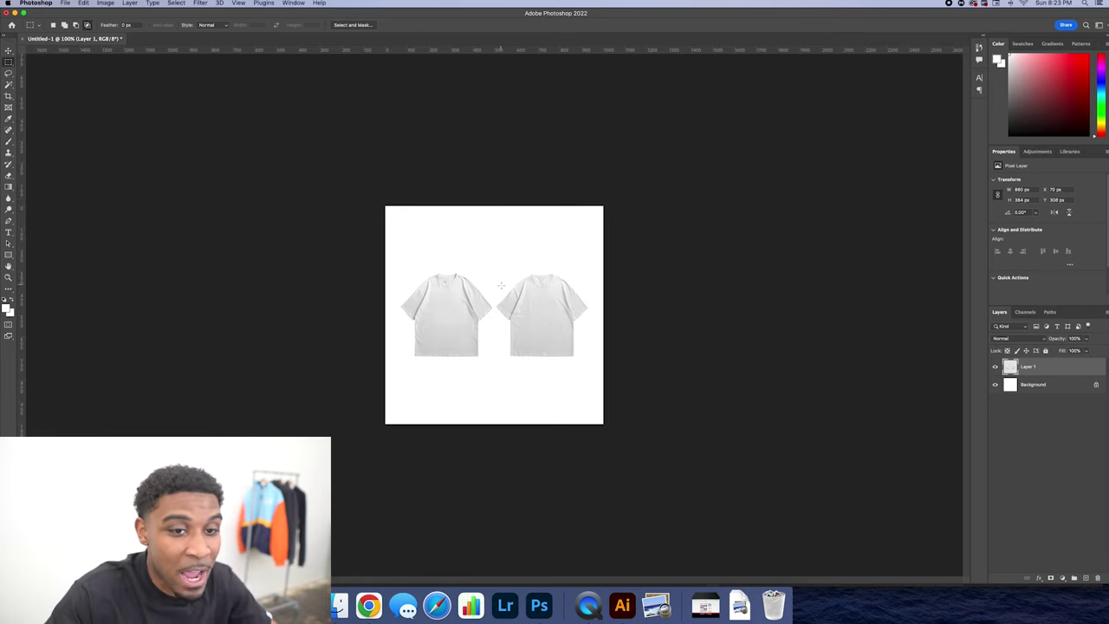
# - Add a Color Overlay in colour ff6767 to the T-shirt layer, Layer 1
pyautogui.doubleClick(1052, 371)
pyautogui.click(751, 377)
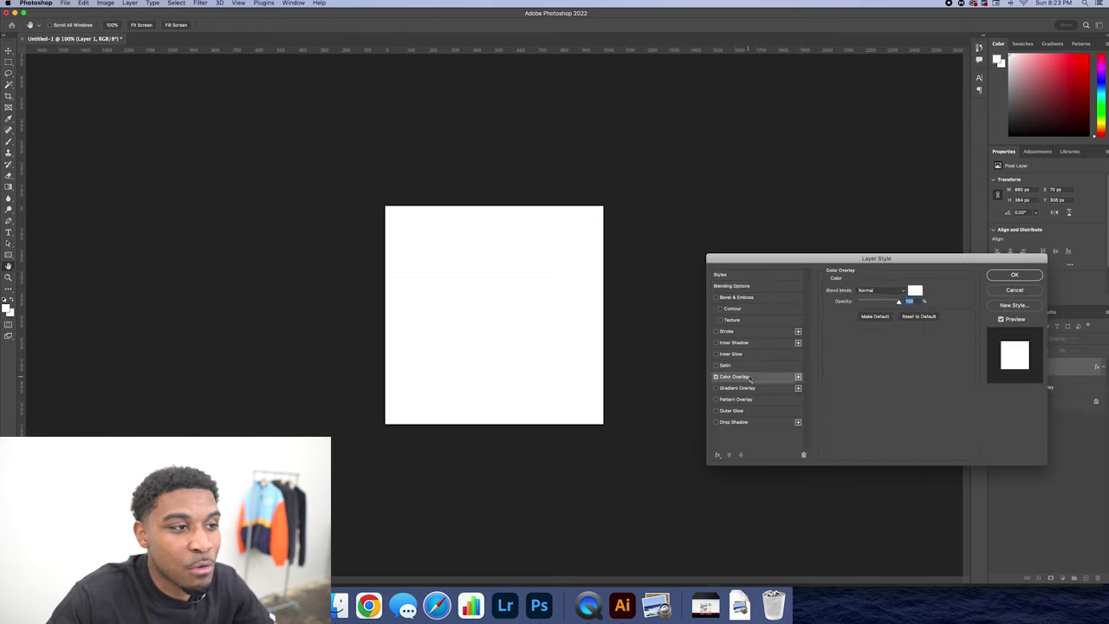
pyautogui.click(915, 291)
pyautogui.click(872, 409)
pyautogui.write('ff6767')
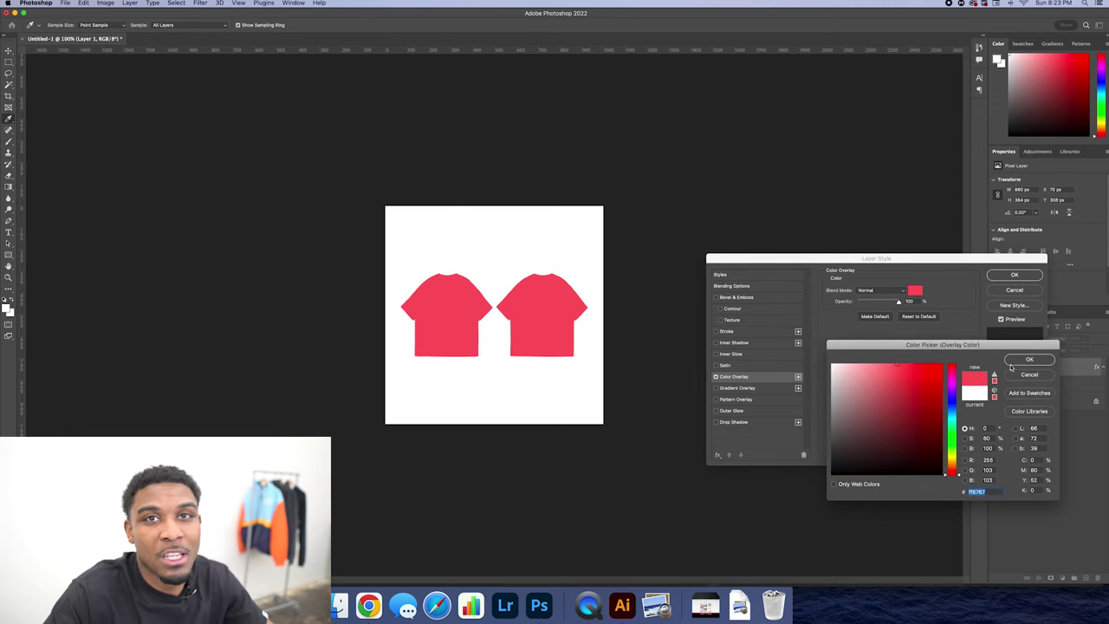
pyautogui.click(1013, 362)
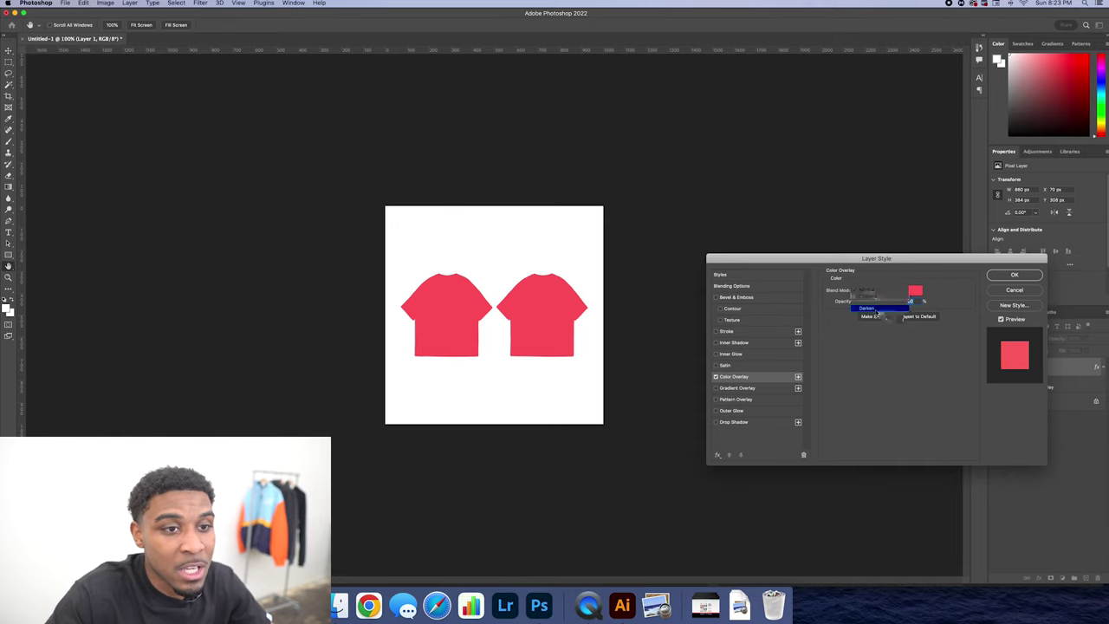
# - Set the Color Overlay's blend mode to Multiply
pyautogui.click(877, 290)
pyautogui.click(876, 314)
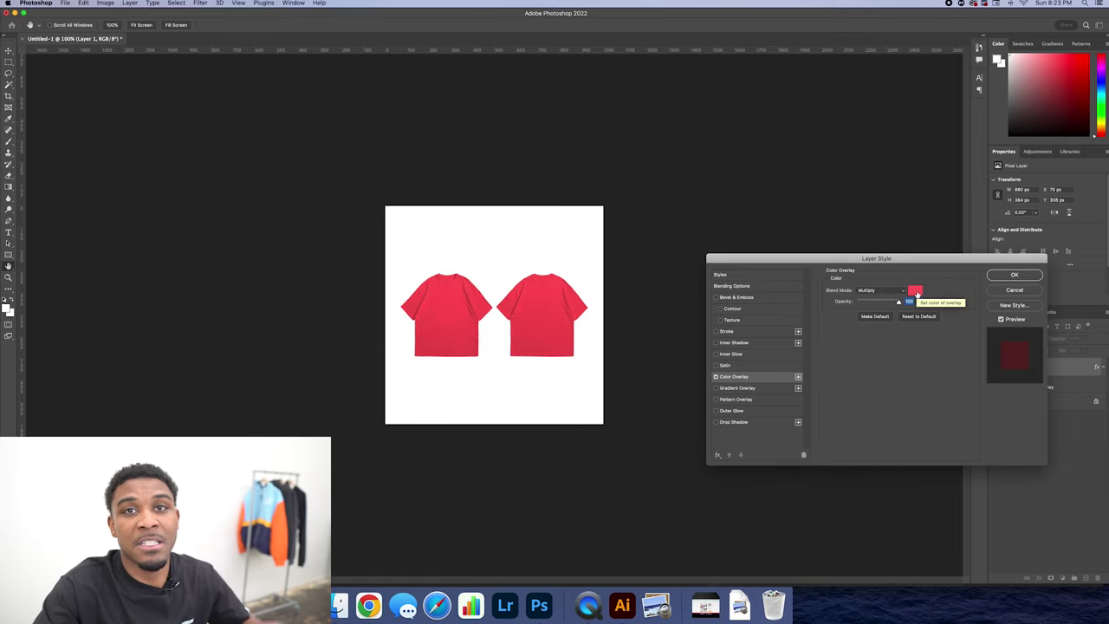
pyautogui.click(884, 291)
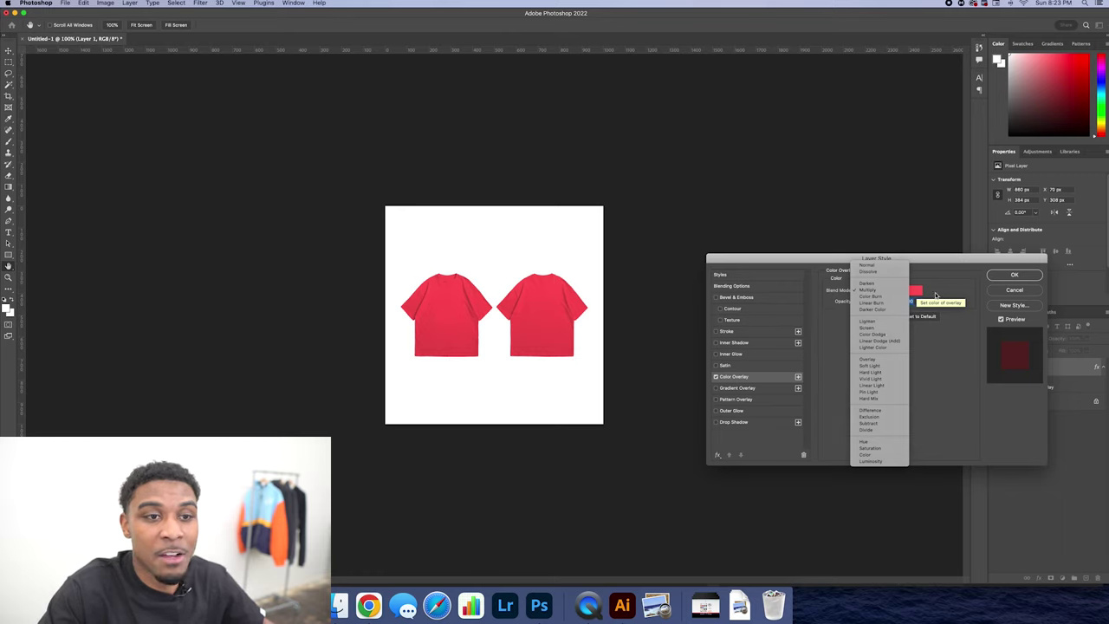
pyautogui.click(897, 289)
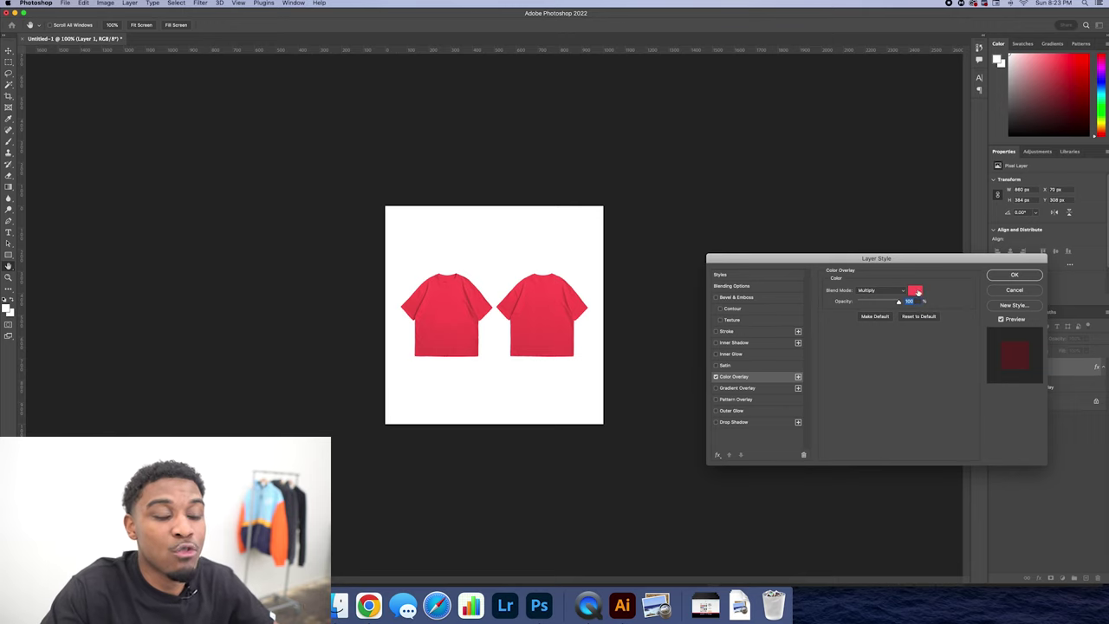
# - Change the Color Overlay to the dark grey 232323 and apply the layer style to the T-shirts
pyautogui.click(918, 293)
pyautogui.moveTo(862, 448); pyautogui.dragTo(831, 477)
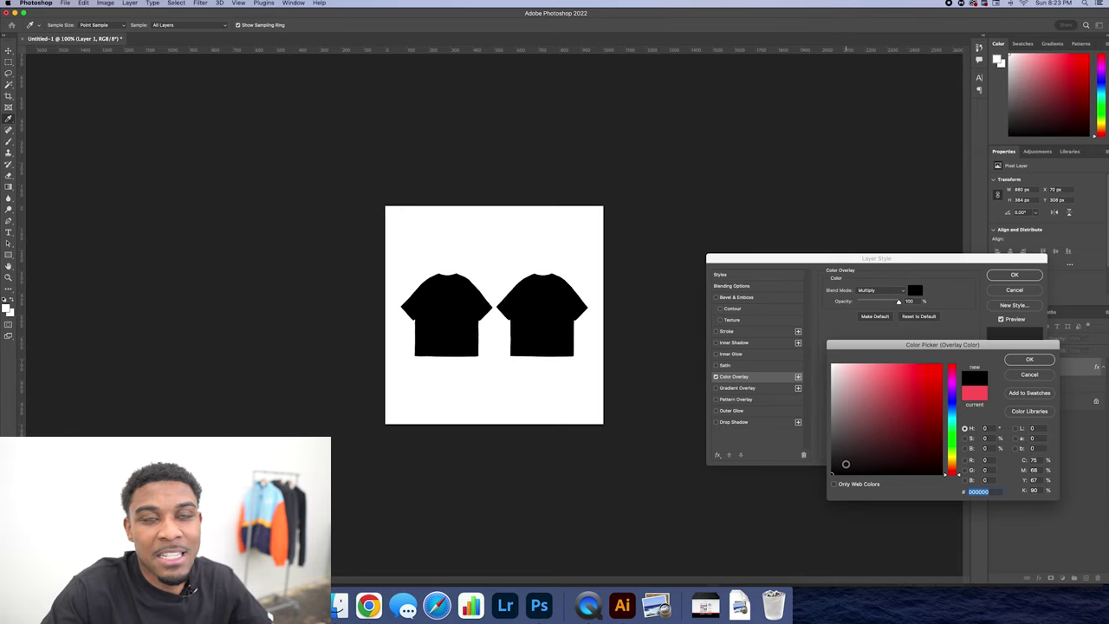
pyautogui.click(835, 459)
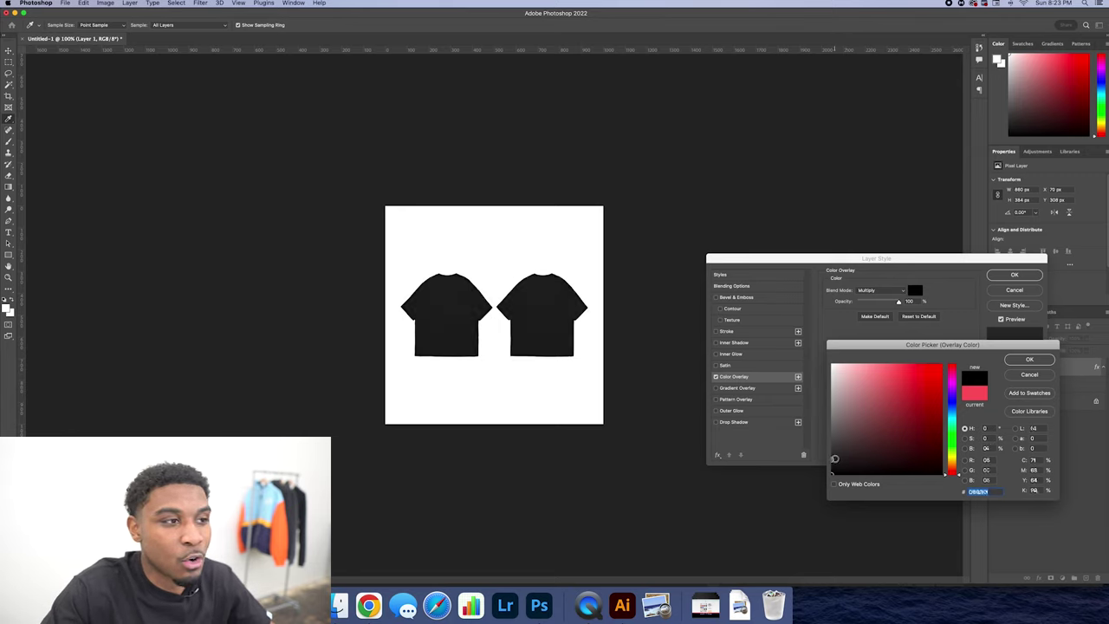
pyautogui.click(830, 458)
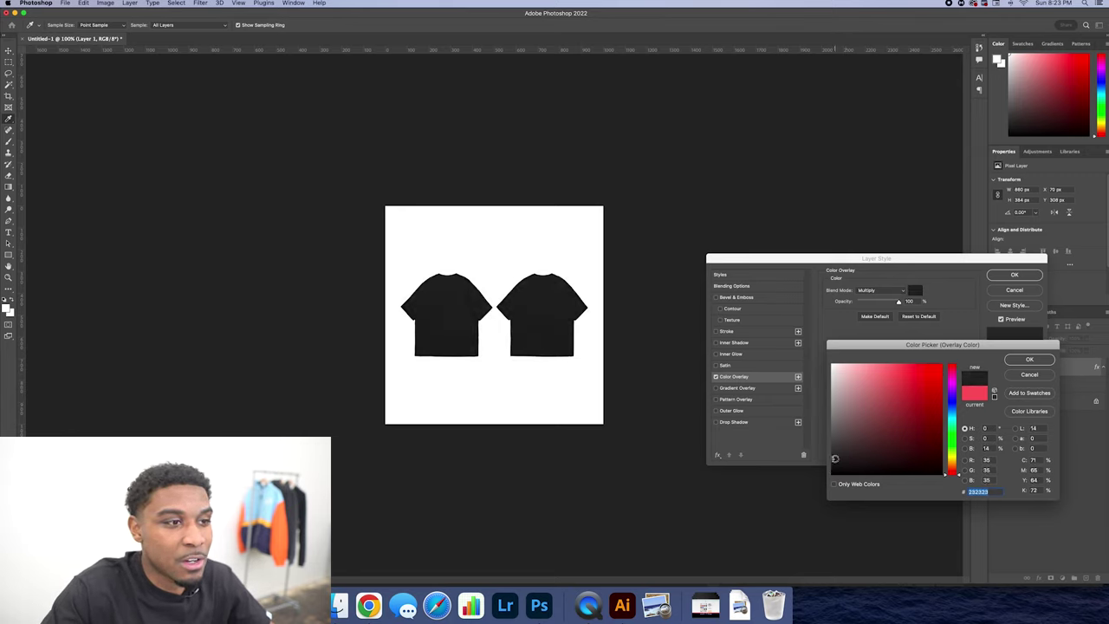
pyautogui.click(1020, 358)
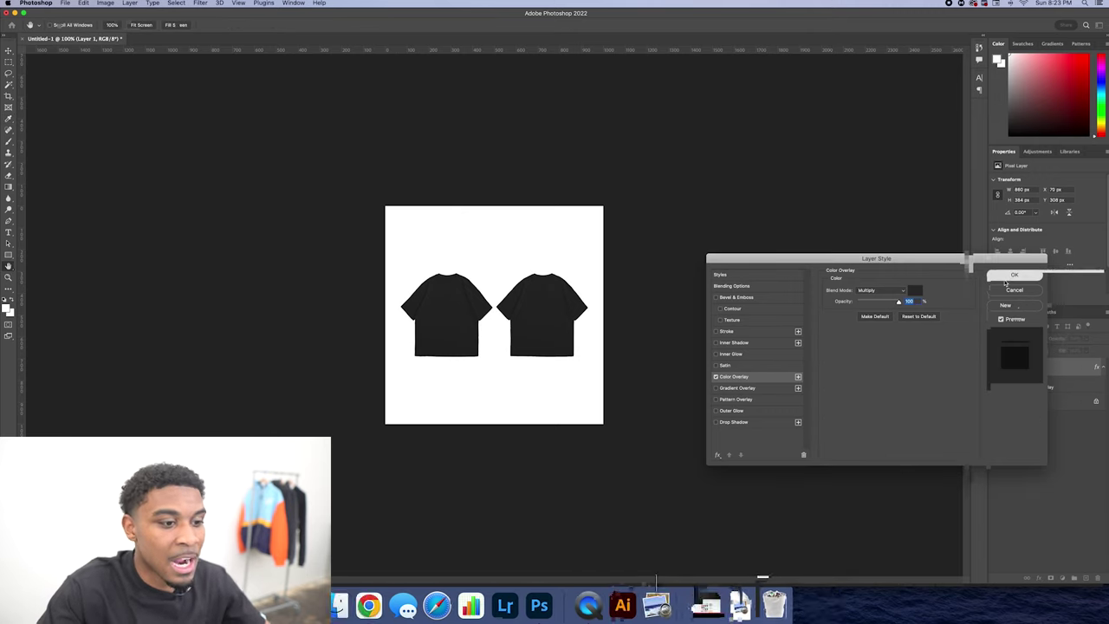
pyautogui.click(1006, 277)
# - Switch to Illustrator and select the grouped FRONT artwork with its colour swatches in the 3D NEON GREEN (1).ai document
pyautogui.click(622, 595)
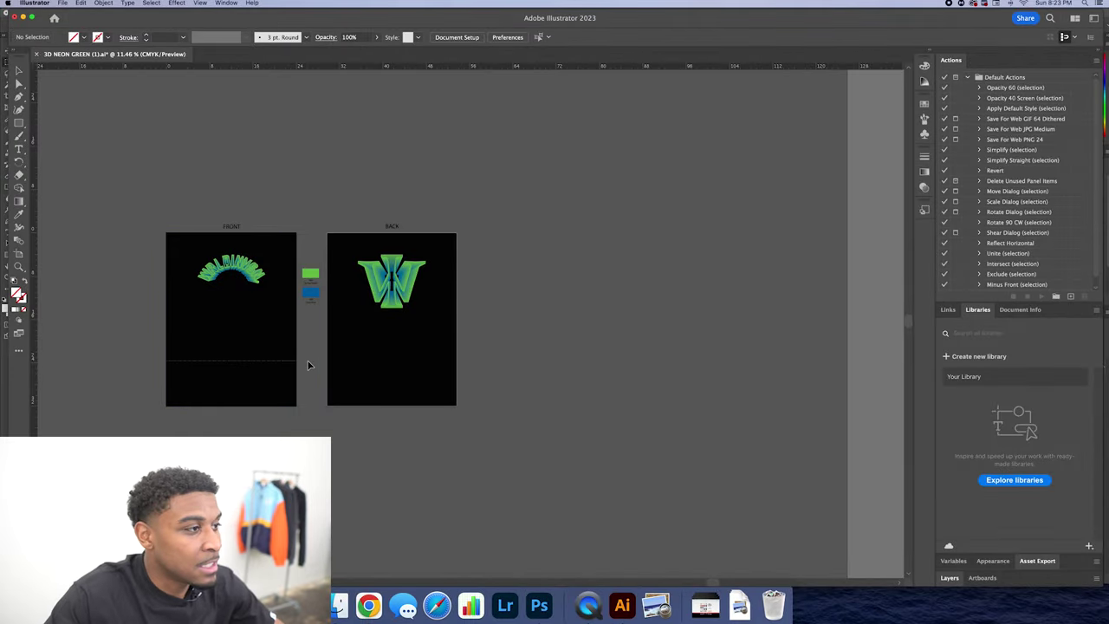
pyautogui.click(308, 365)
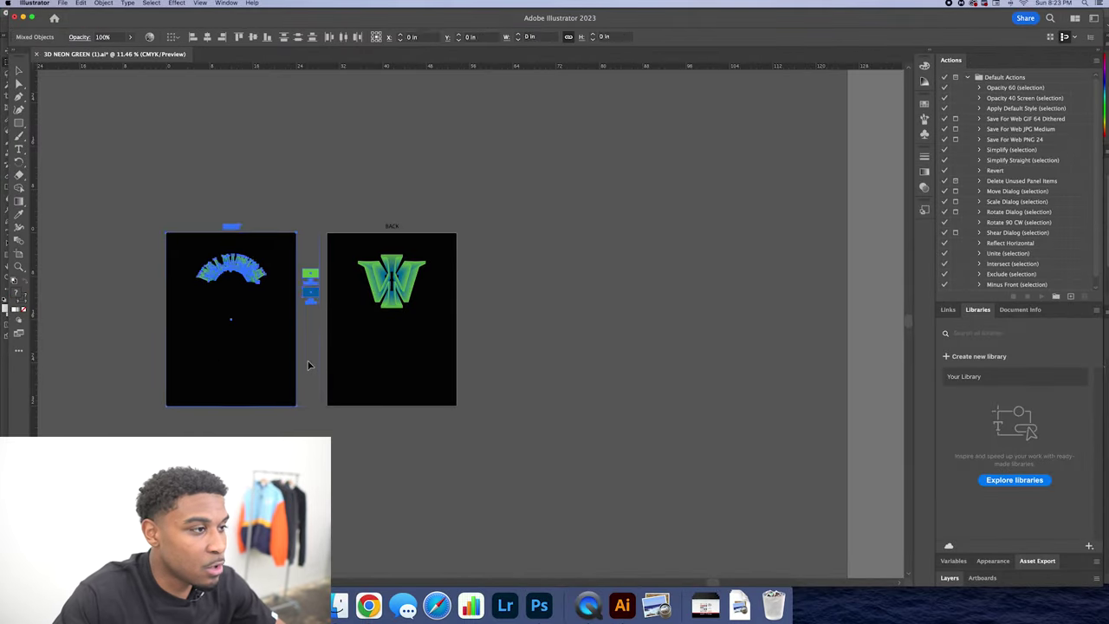
pyautogui.press('super+equal')
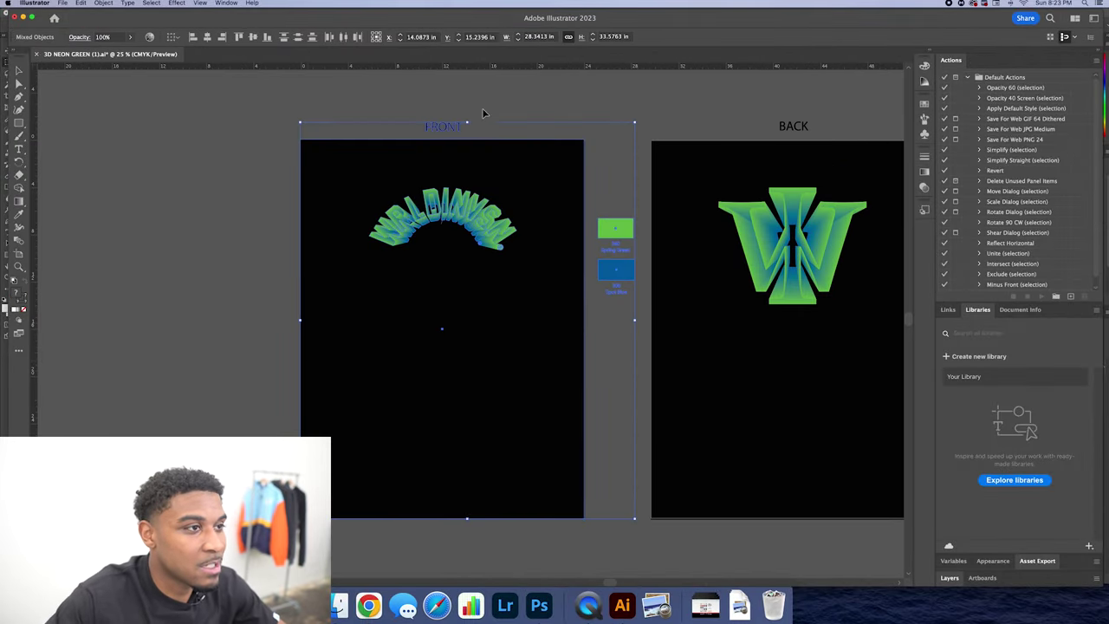